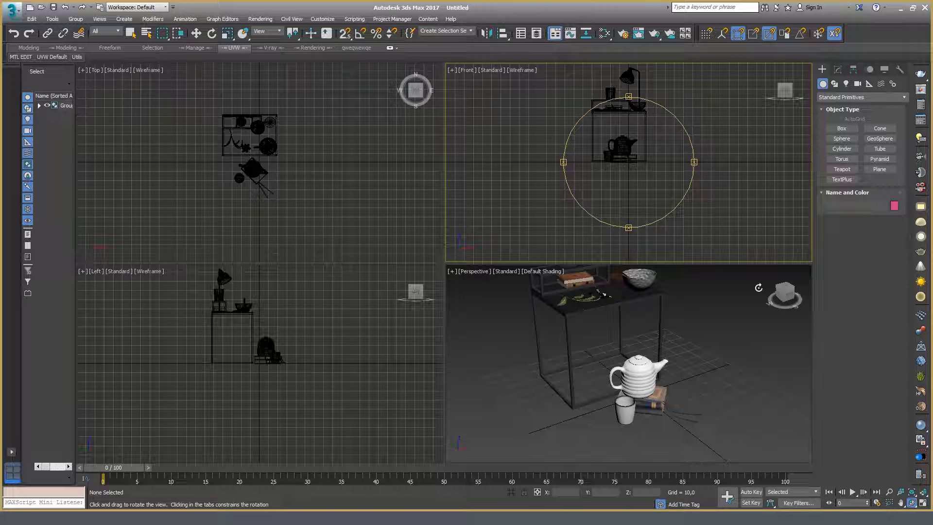
Exit Orbit, launch Batch Render&Relink from the Project Manager menu, and maximize its window.
right_click(654, 287)
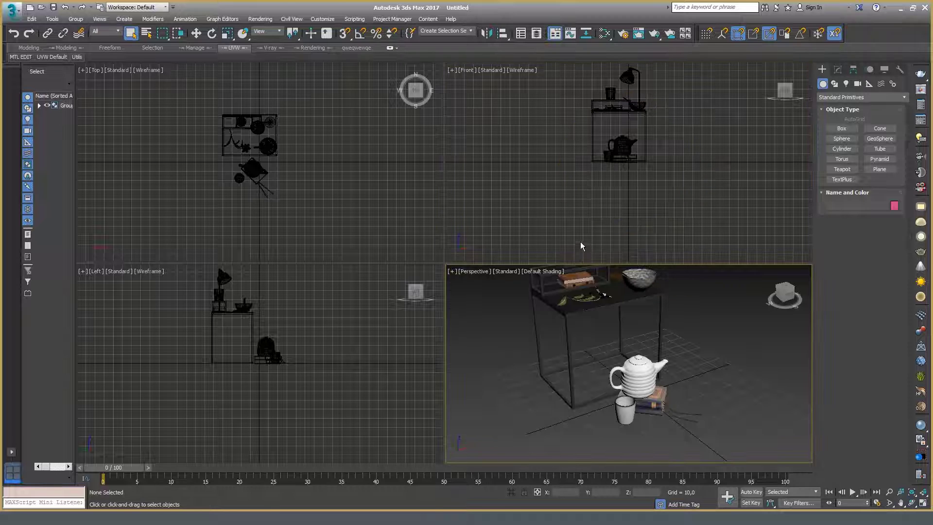
click(392, 18)
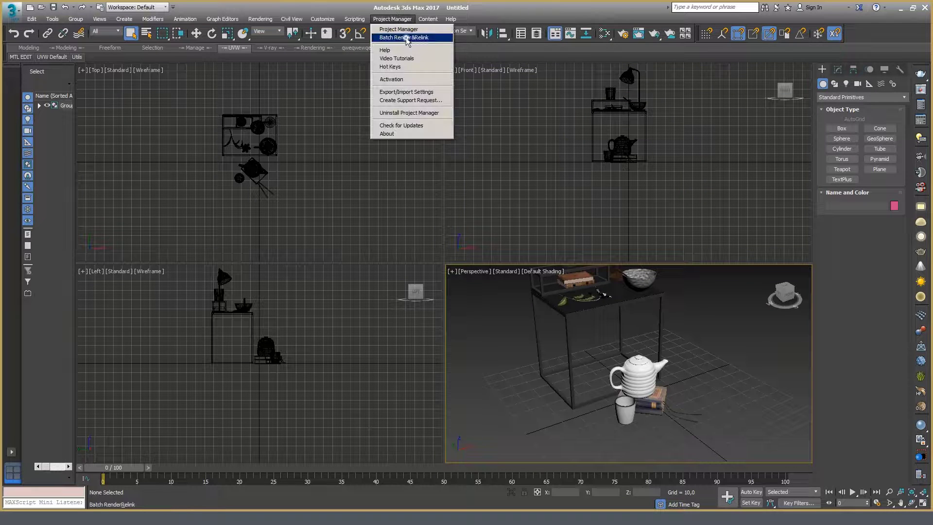
key(Escape)
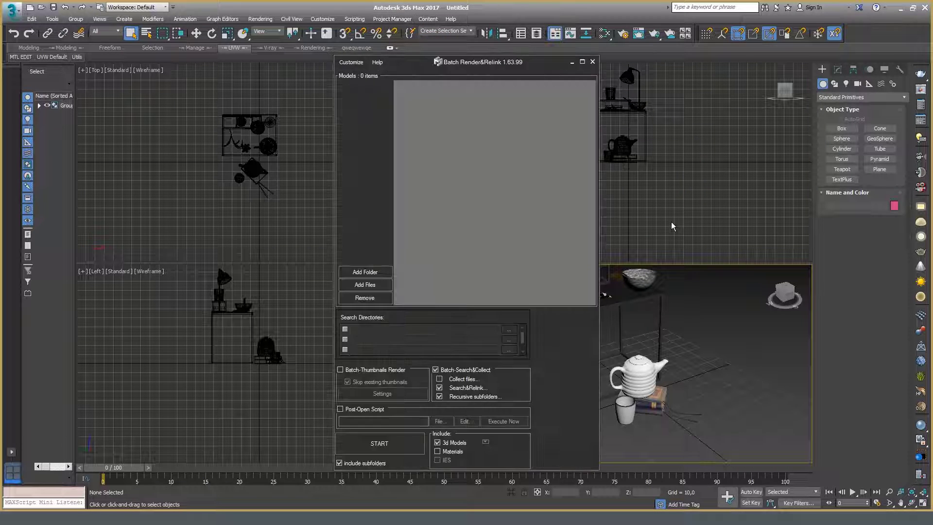
click(583, 62)
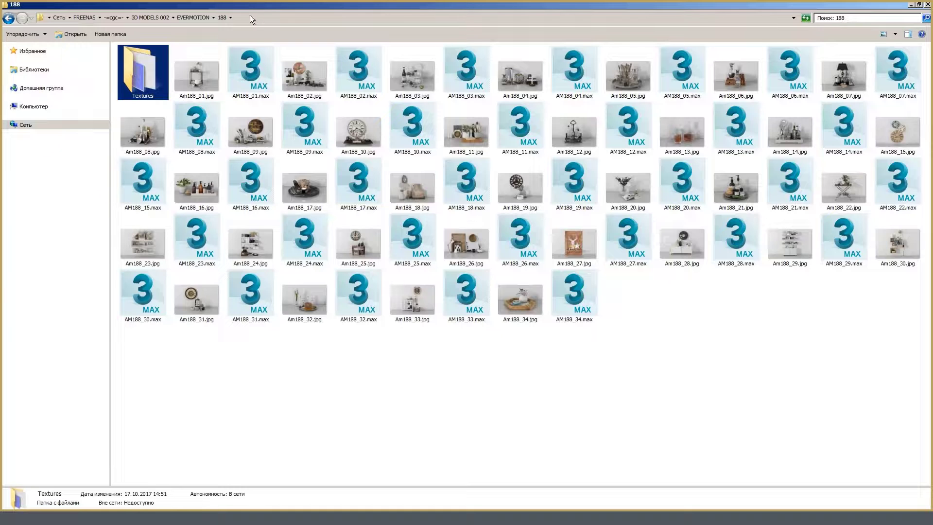
Copy the EVERMOTION 188 folder's network path from Explorer and return to the relink tool.
click(250, 19)
right_click(165, 19)
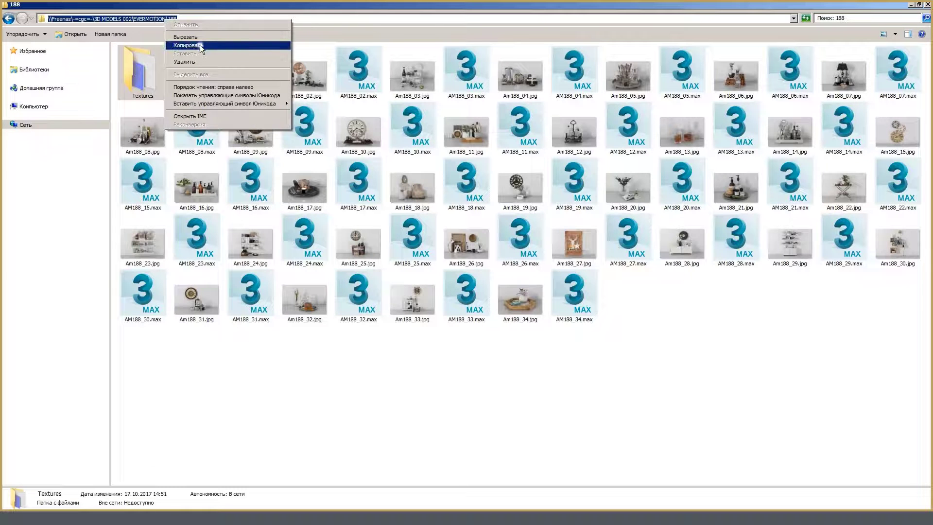
click(200, 45)
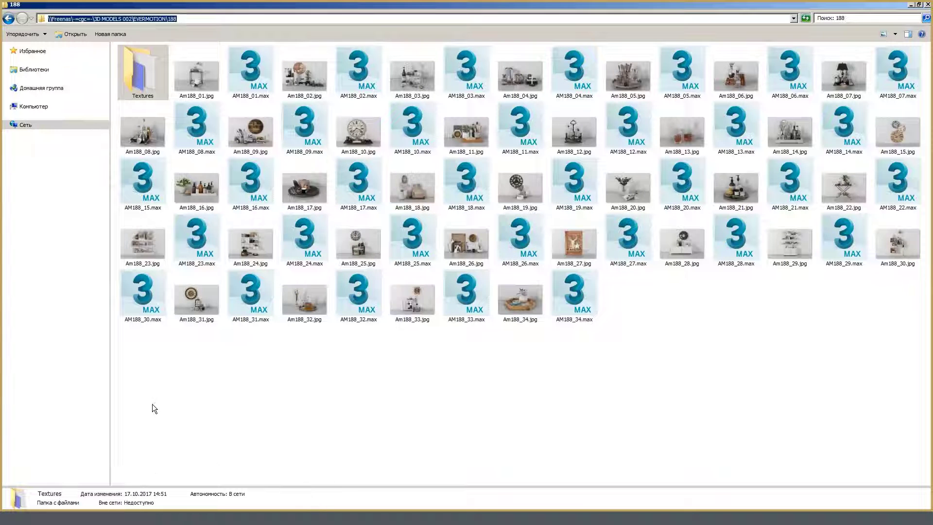
key(alt+Tab)
click(33, 314)
Paste the 188 folder path and add that folder to the Models list.
key(ctrl+v)
key(Return)
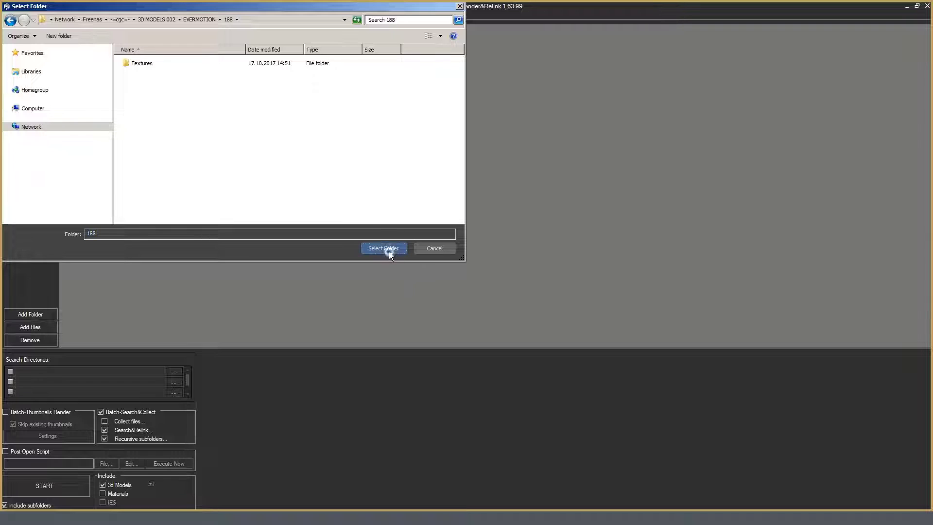
click(387, 249)
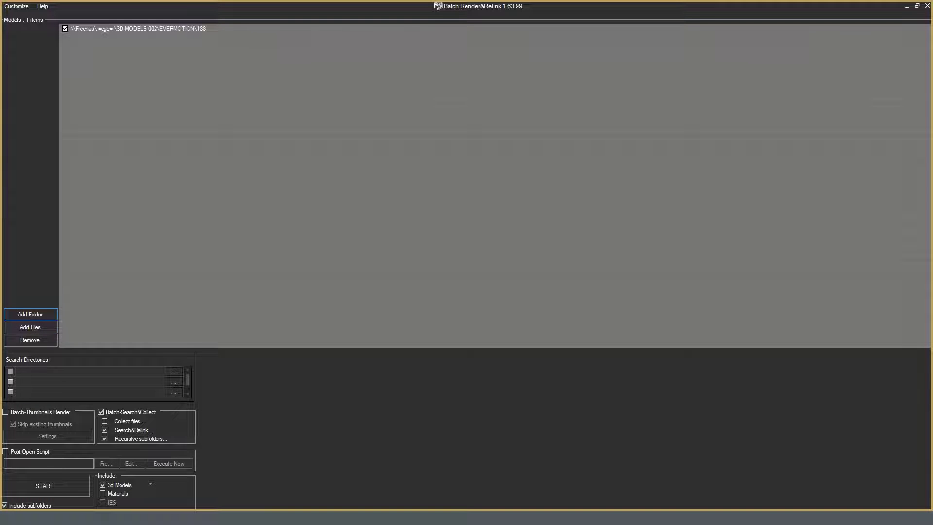
click(69, 518)
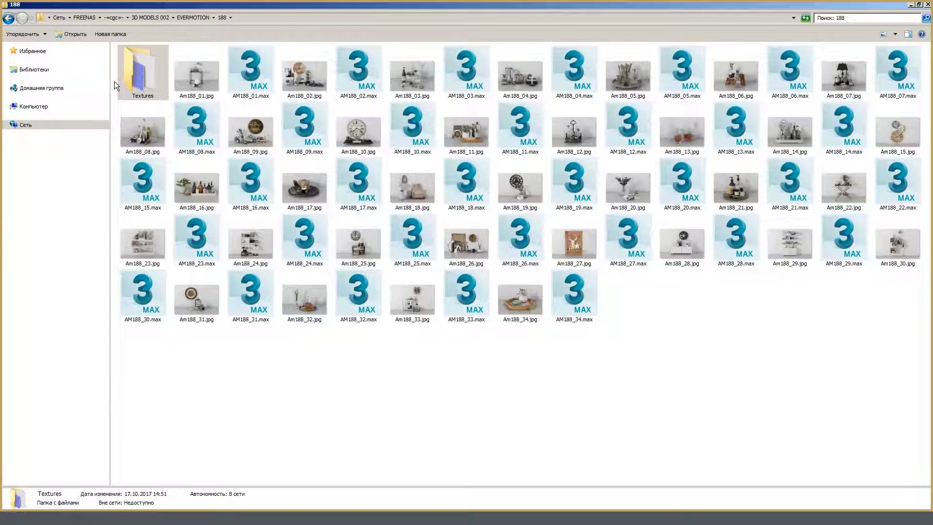
click(129, 78)
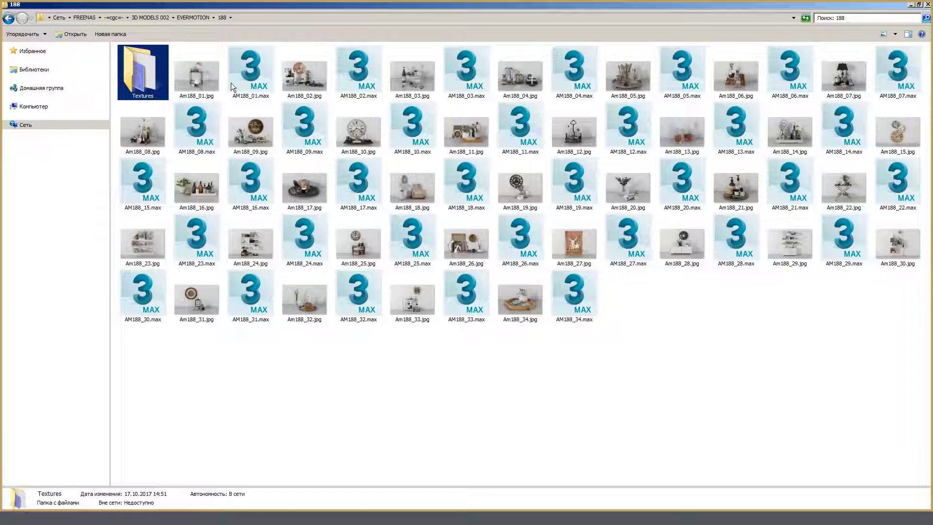
click(252, 81)
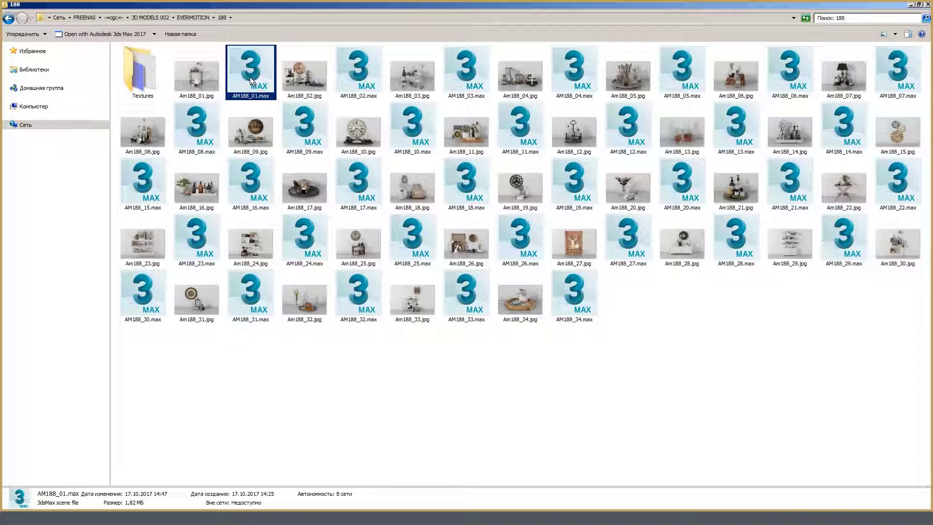
click(192, 71)
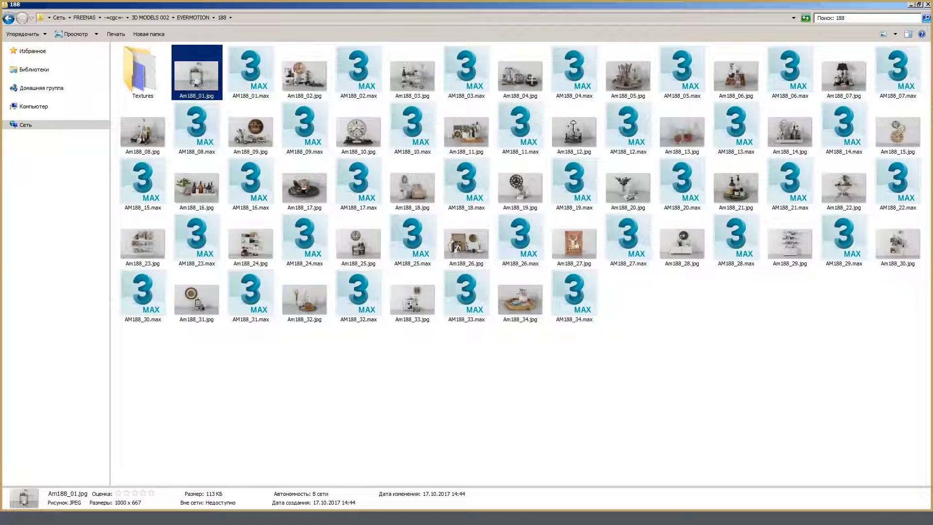
key(Return)
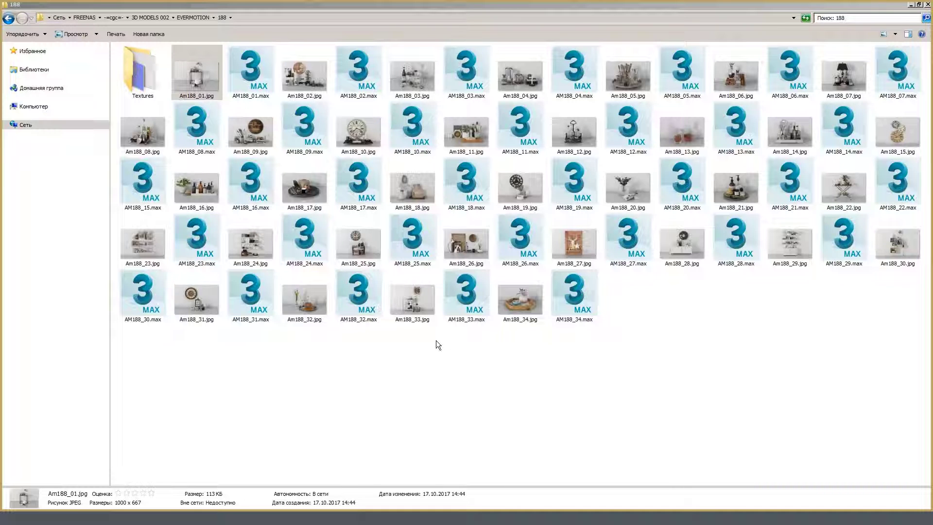
key(alt+Tab)
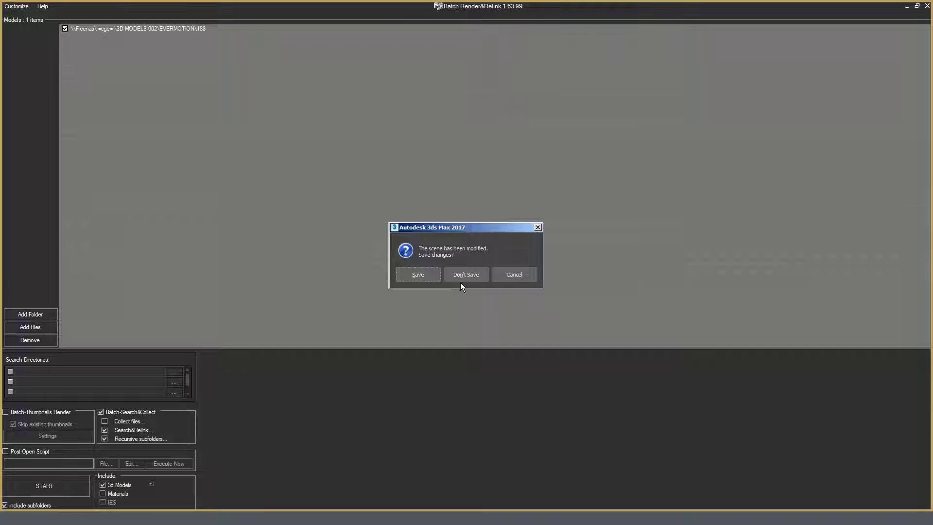
Discard the current scene's changes and dismiss the completion message once relinking finishes.
click(474, 281)
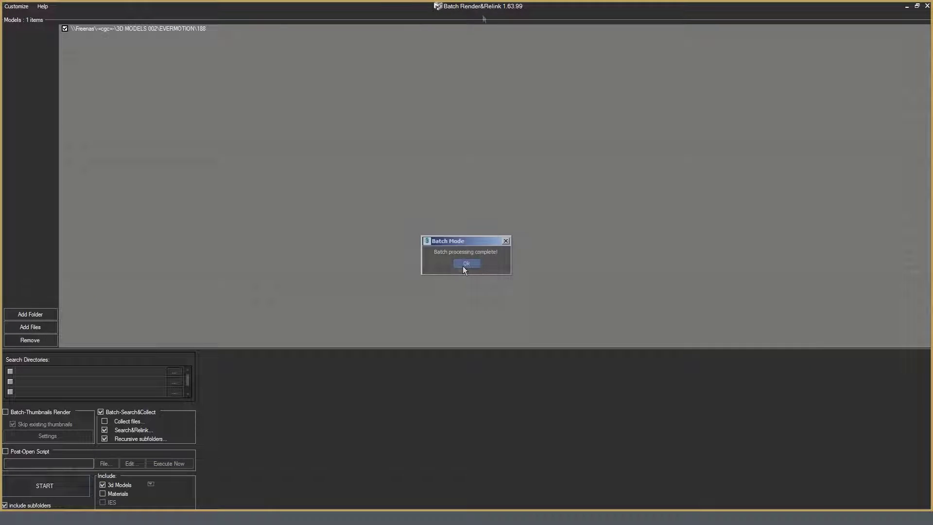
click(463, 266)
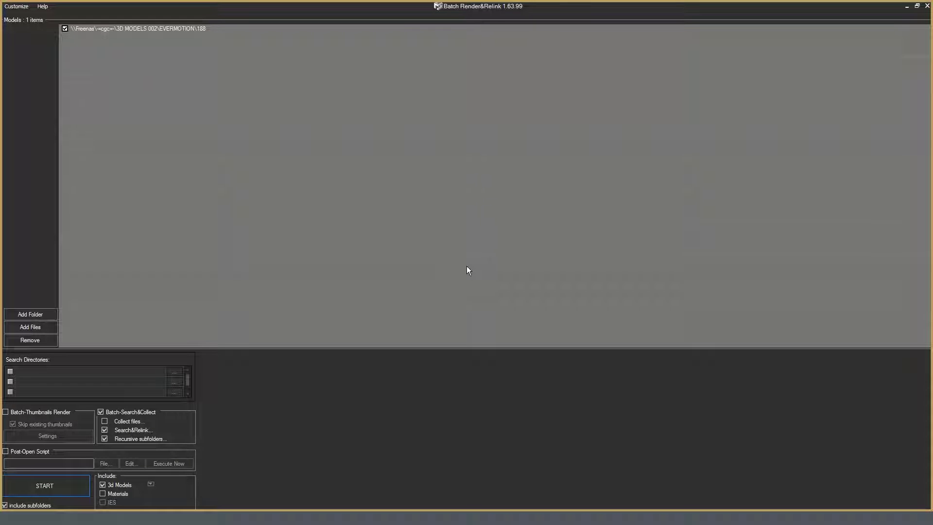
Close the relink tool and merge all objects from AM188_20.max into the scene.
click(927, 8)
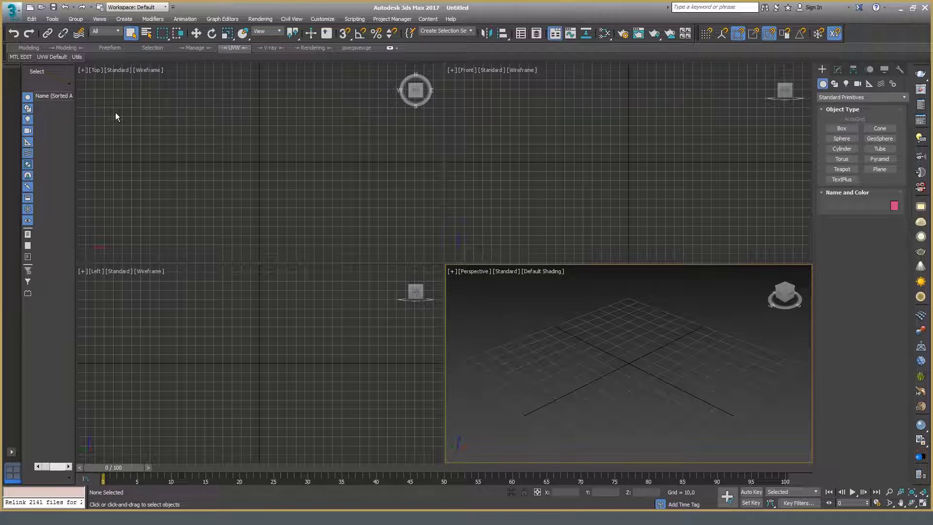
click(15, 18)
mouse_move(68, 140)
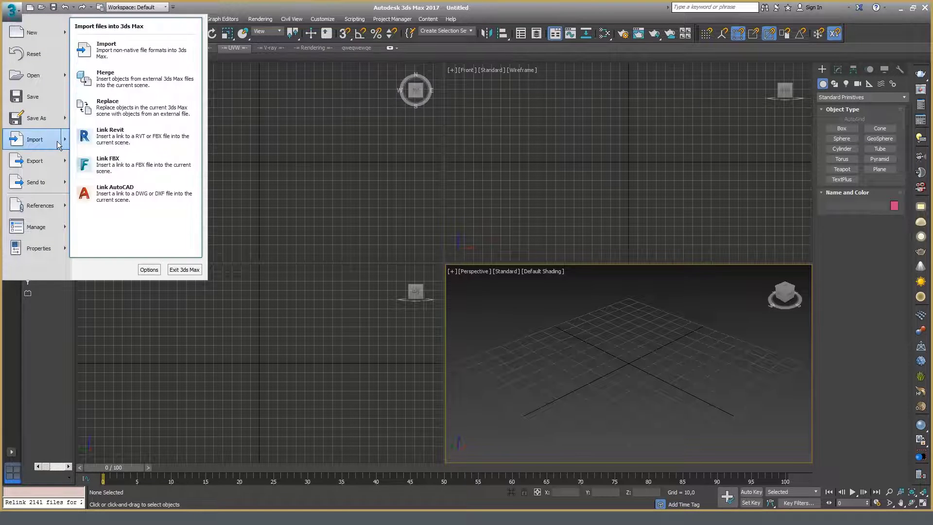
click(122, 79)
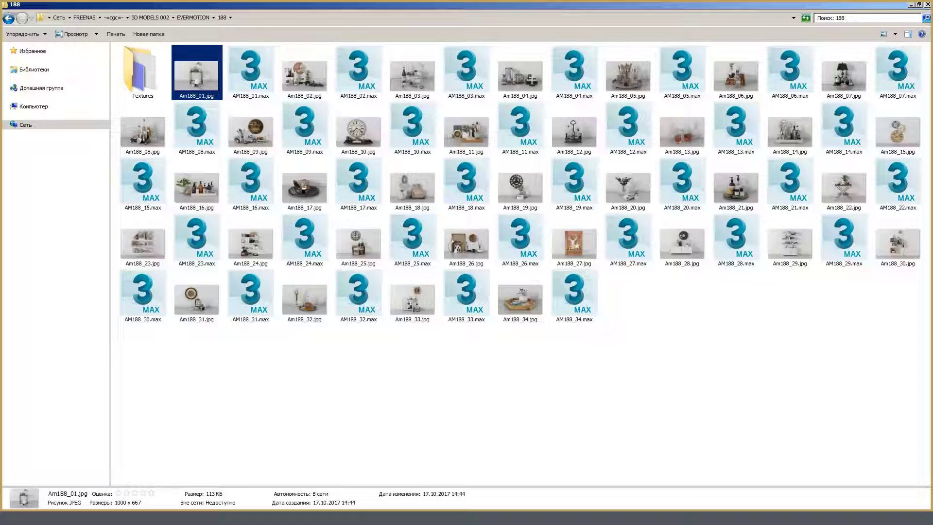
key(alt+Tab)
click(303, 143)
click(528, 244)
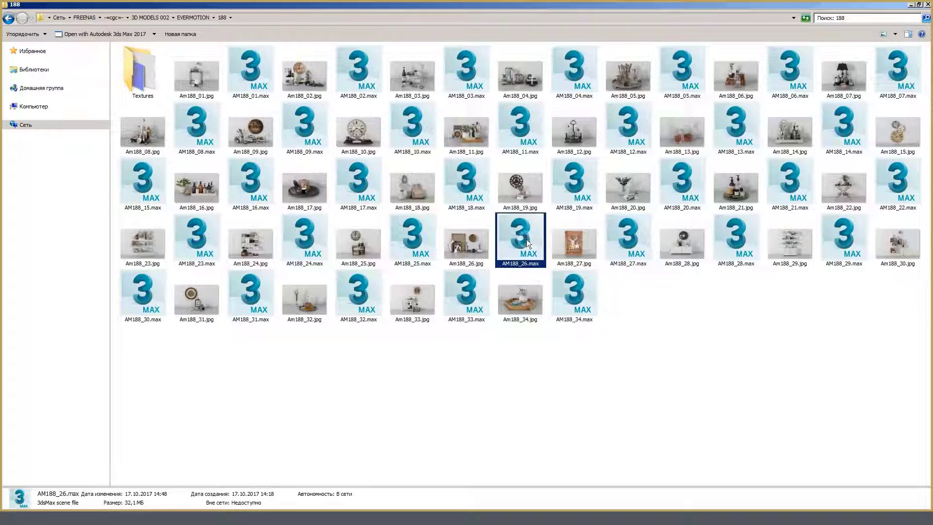
key(alt+Tab)
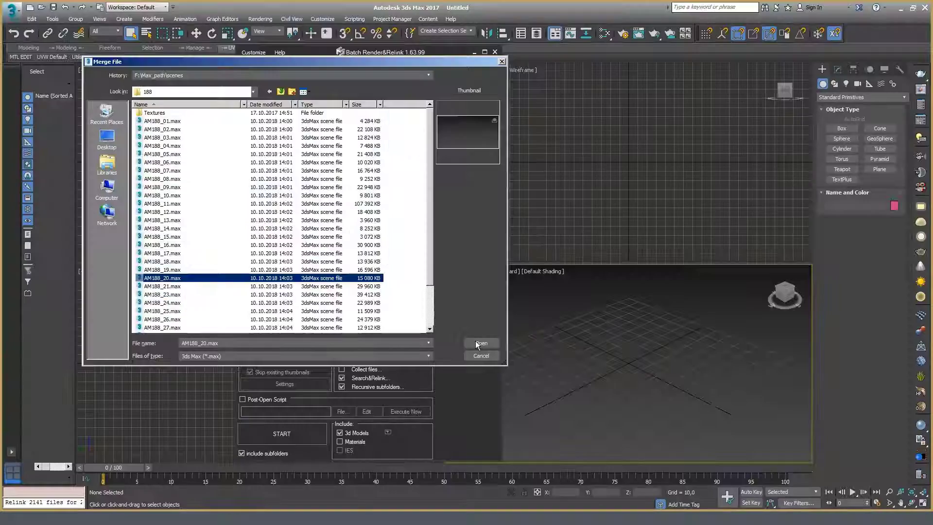
click(481, 342)
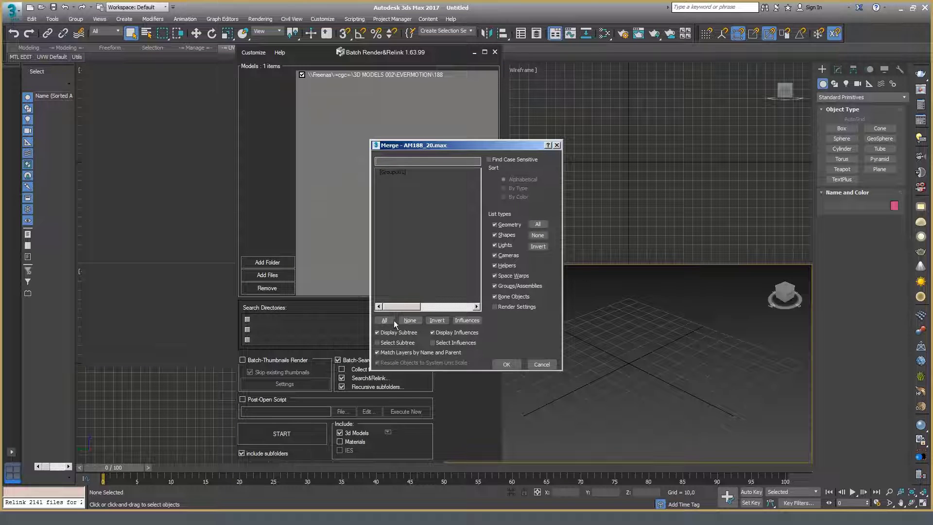
click(393, 321)
click(504, 364)
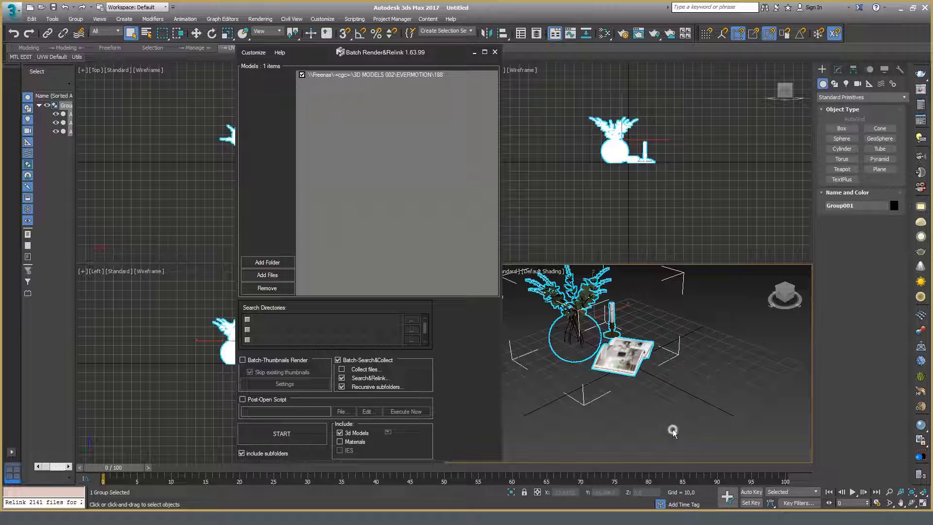
Deselect the merged objects and refresh Asset Tracking to show their 13 texture paths.
click(672, 430)
key(shift+t)
right_click(501, 283)
click(547, 401)
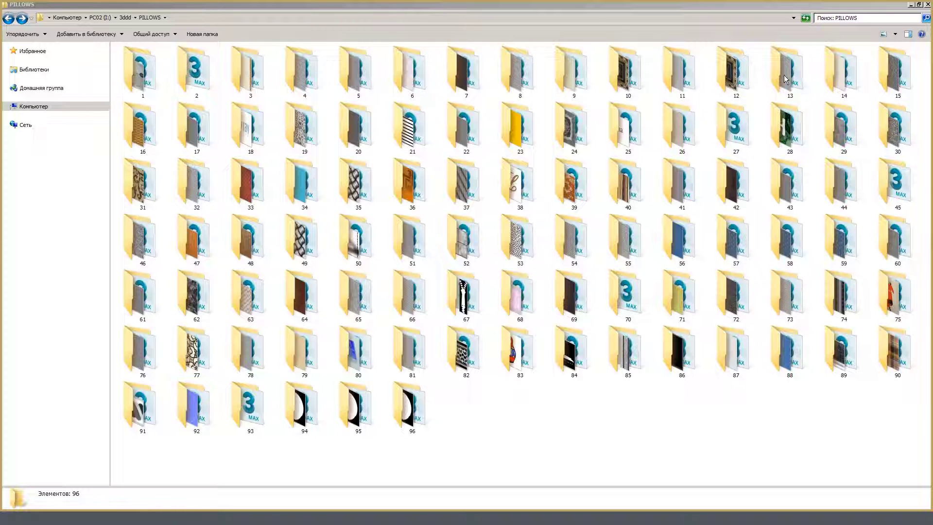
Search the PILLOWS library for *.* to list every file in its subfolders.
click(855, 18)
text(*.*)
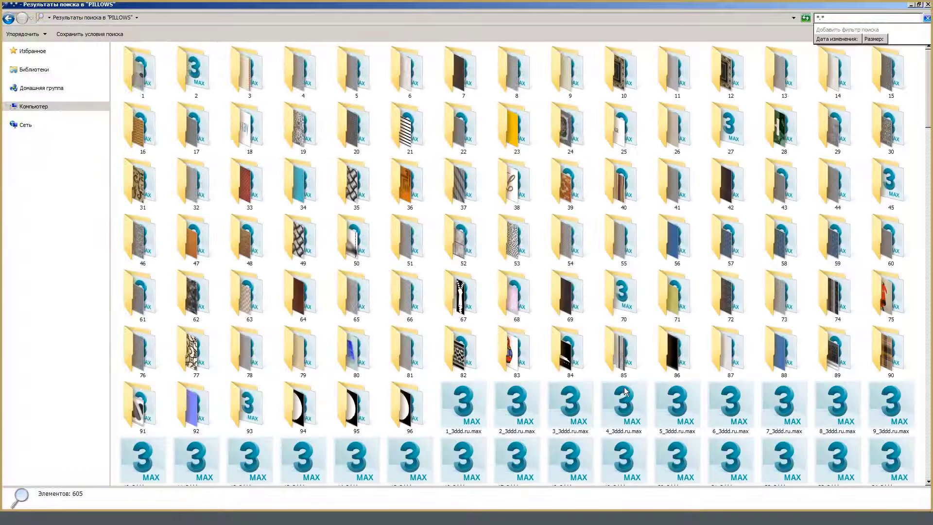
click(563, 303)
scroll(567, 303, down, 10)
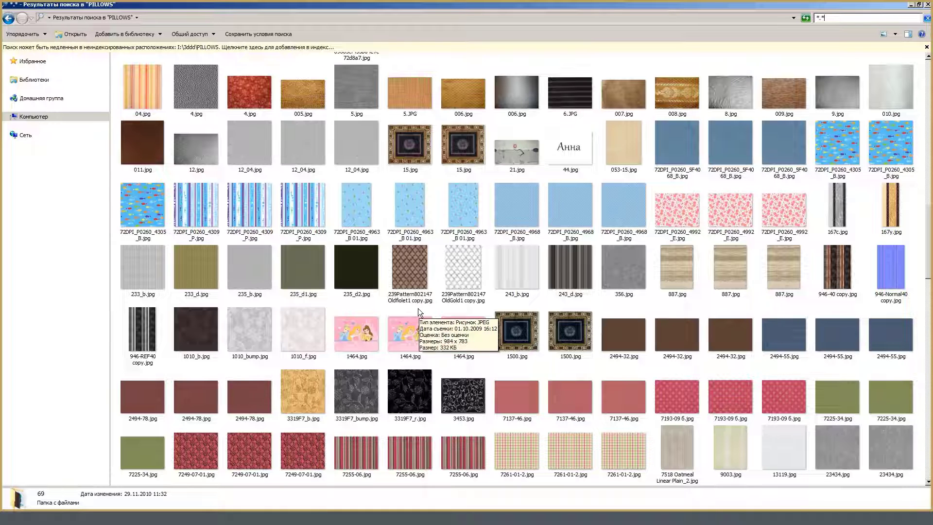
scroll(348, 235, up, 3)
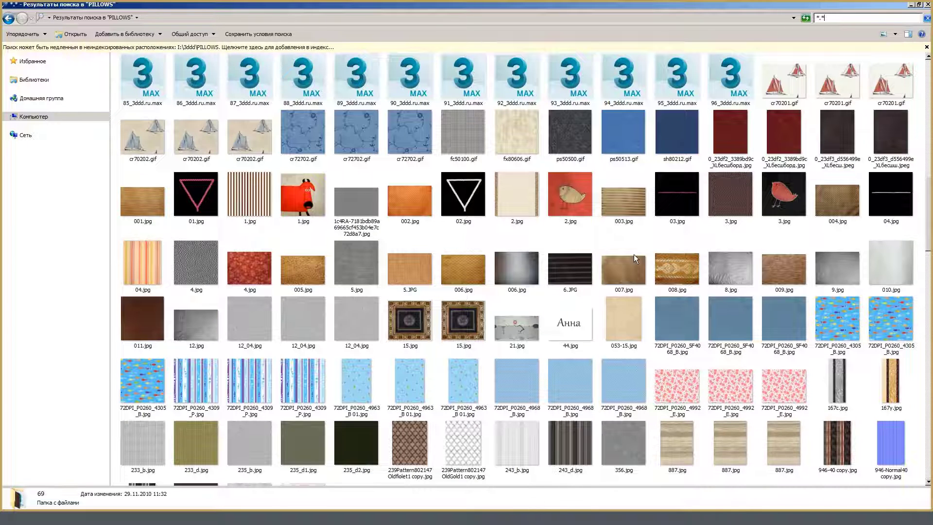
Compare same-named textures: the two 2.jpg, 1.jpg, 3.jpg, 04.jpg, 4.jpg and 5.jpg files.
click(566, 203)
click(505, 197)
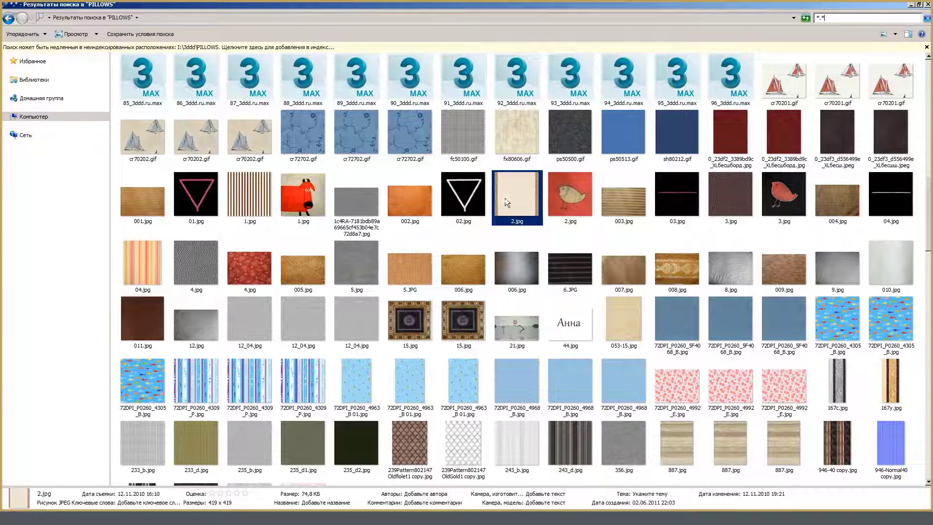
click(315, 202)
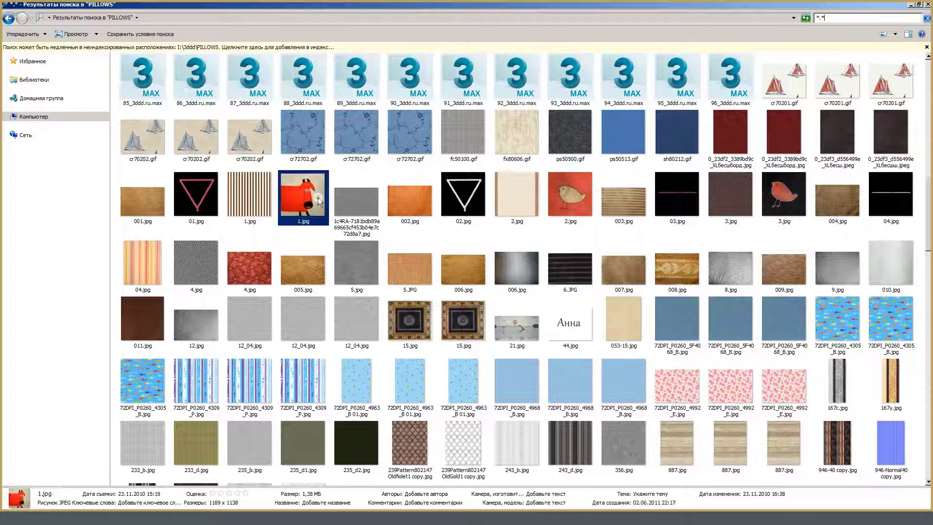
click(259, 194)
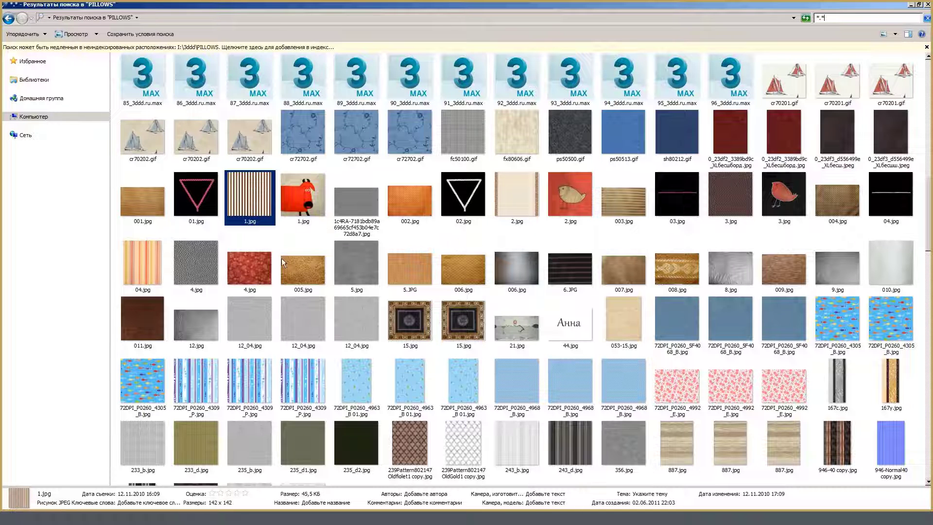
click(792, 203)
click(744, 208)
click(873, 212)
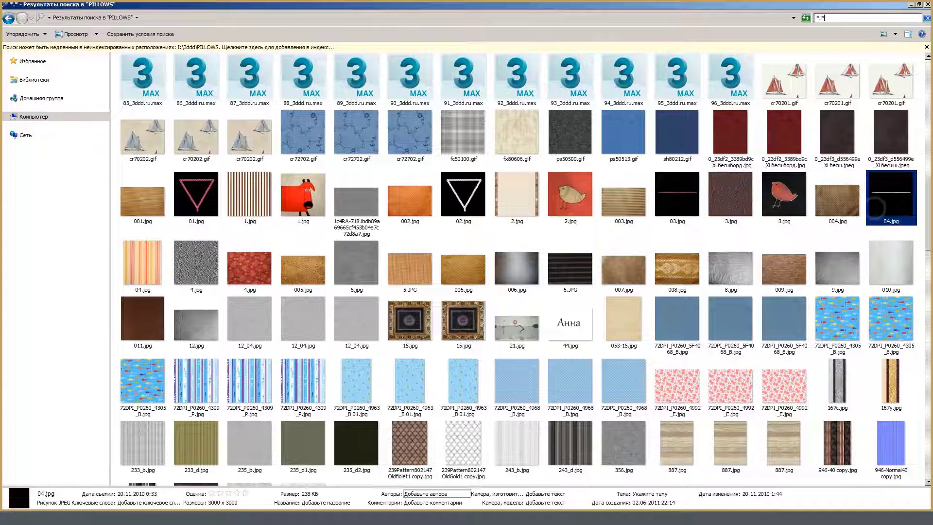
click(136, 272)
click(202, 278)
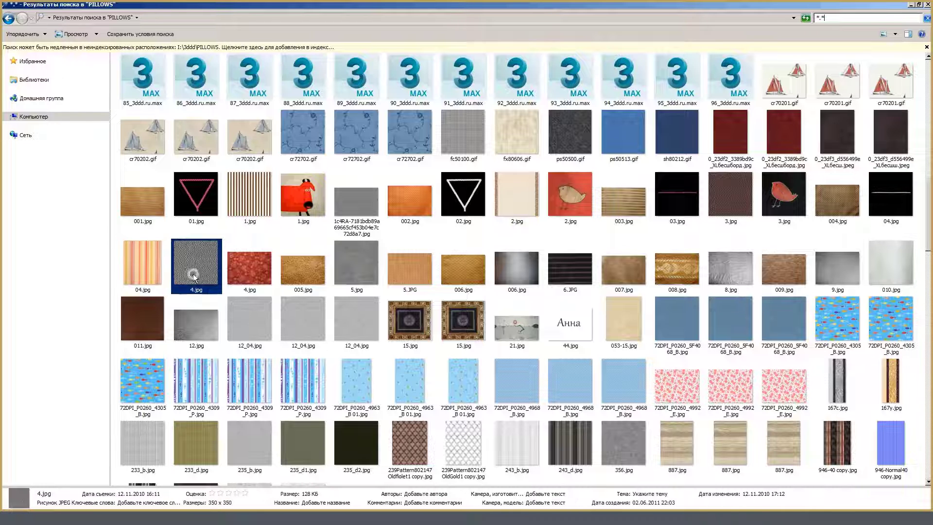
click(250, 272)
click(360, 272)
click(395, 272)
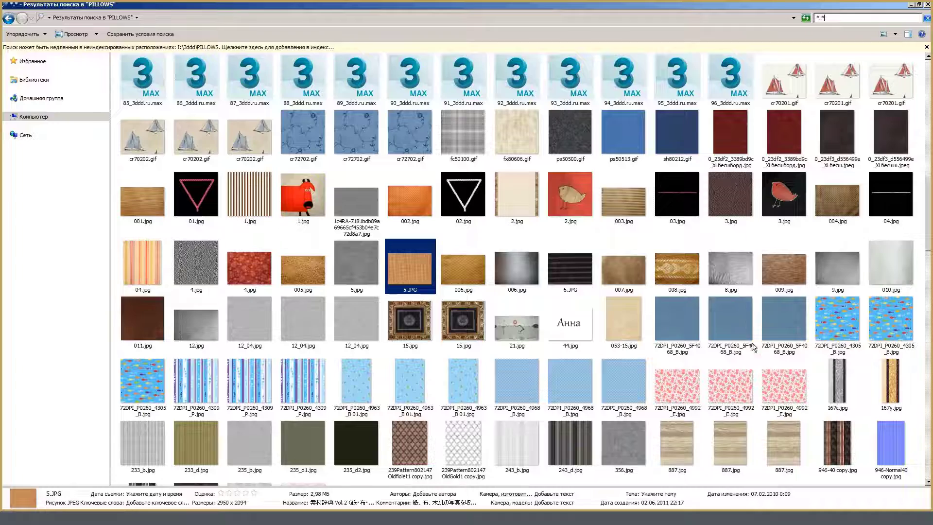
Look over the results once more, then leave the search and return to PILLOWS.
scroll(732, 316, down, 15)
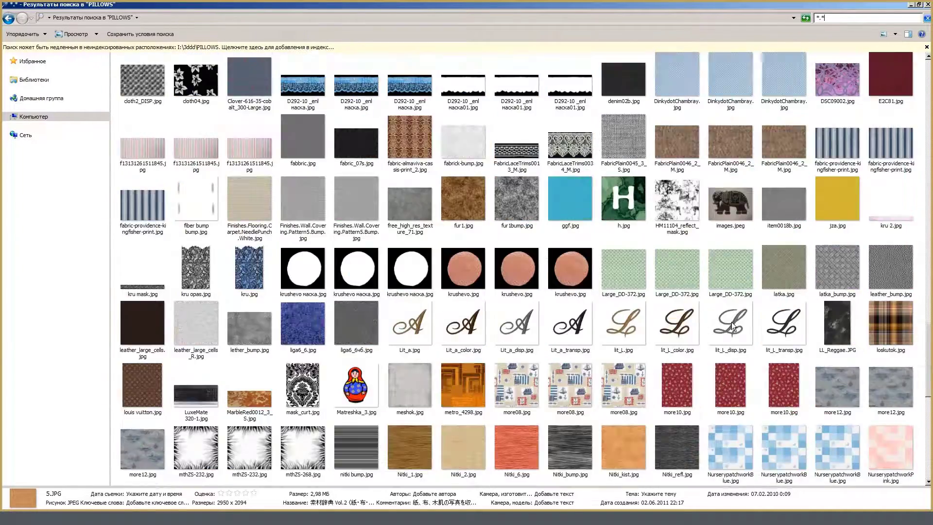
scroll(731, 322, up, 20)
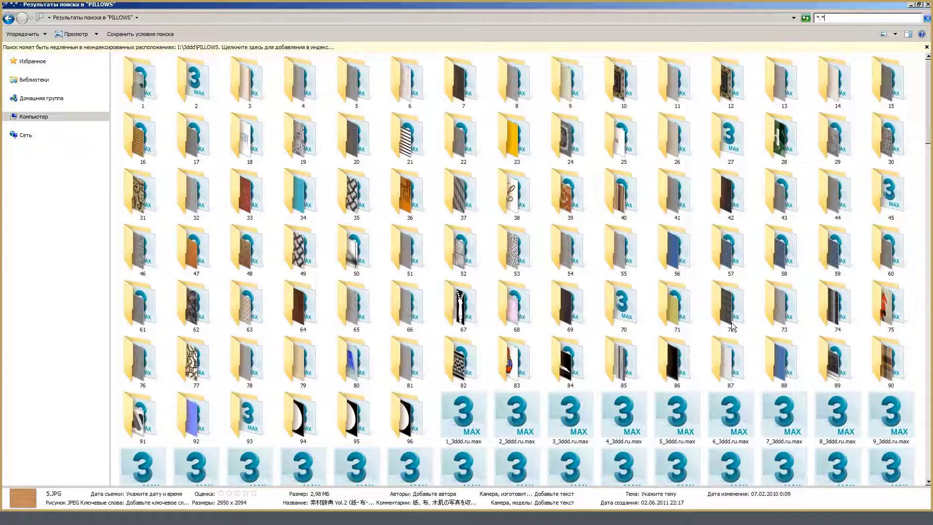
mouse_move(674, 199)
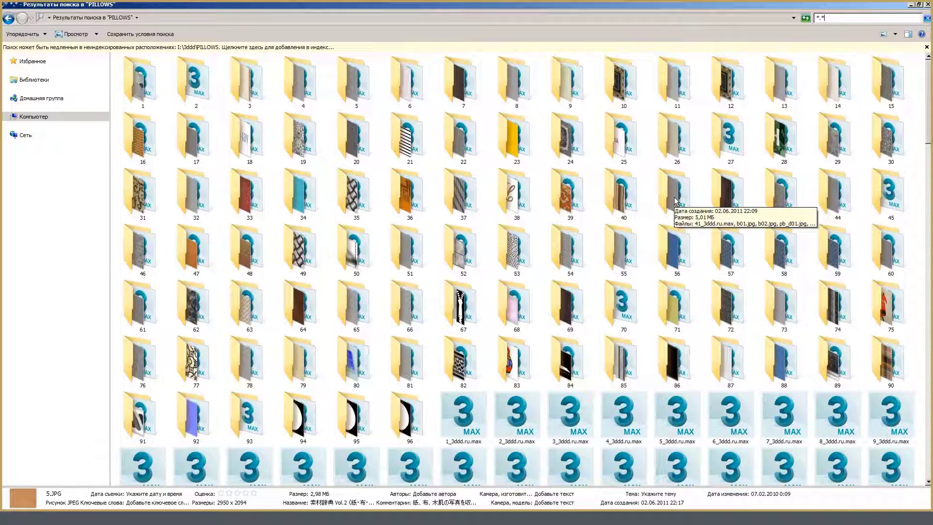
mouse_move(627, 186)
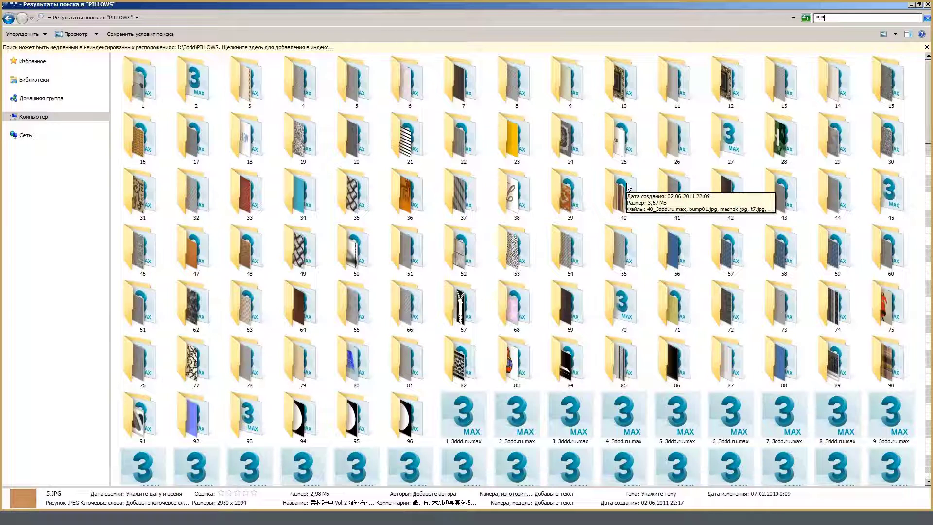
mouse_move(604, 272)
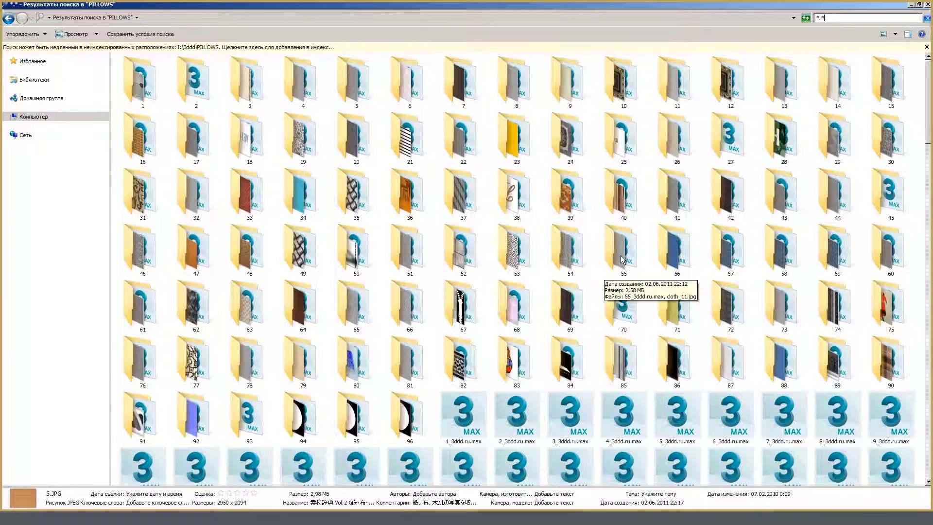
key(Escape)
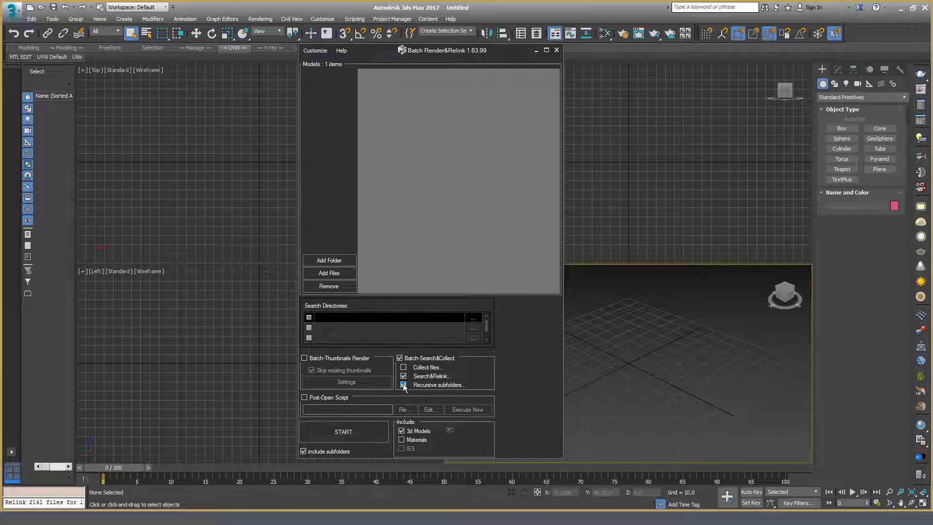
Enable Collect files to I:\3ddd\PILLOWS\_MAPS, then copy the PILLOWS path in Explorer.
click(402, 368)
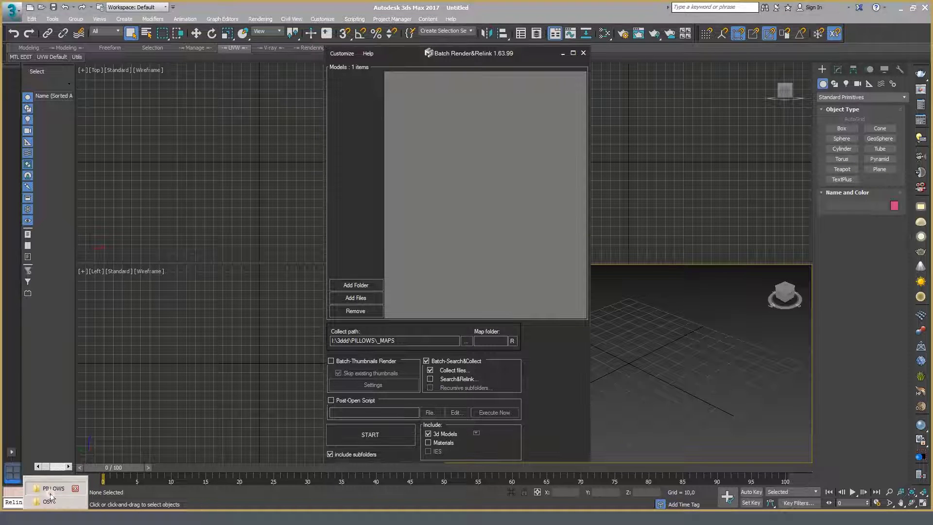
key(alt+Tab)
click(206, 18)
key(ctrl+c)
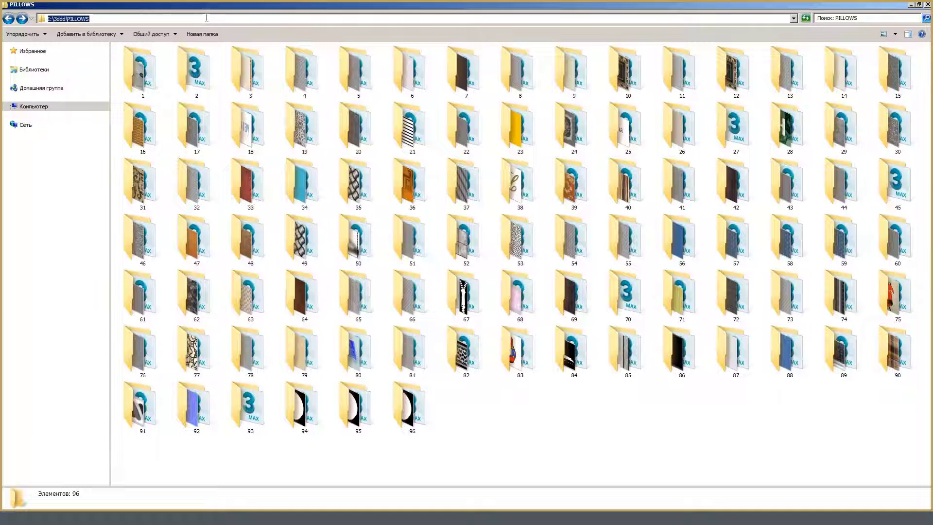
Paste the PILLOWS path and add that folder to the Models list.
key(alt+Tab)
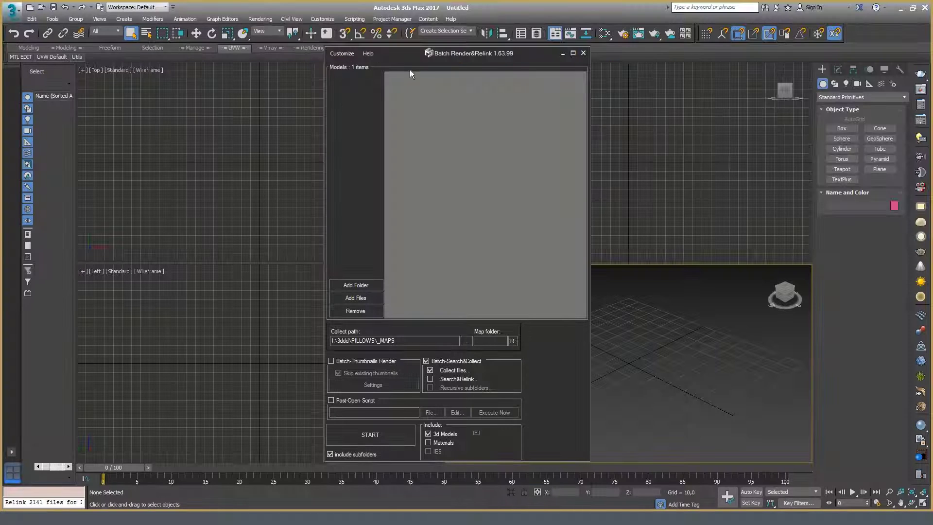
click(353, 285)
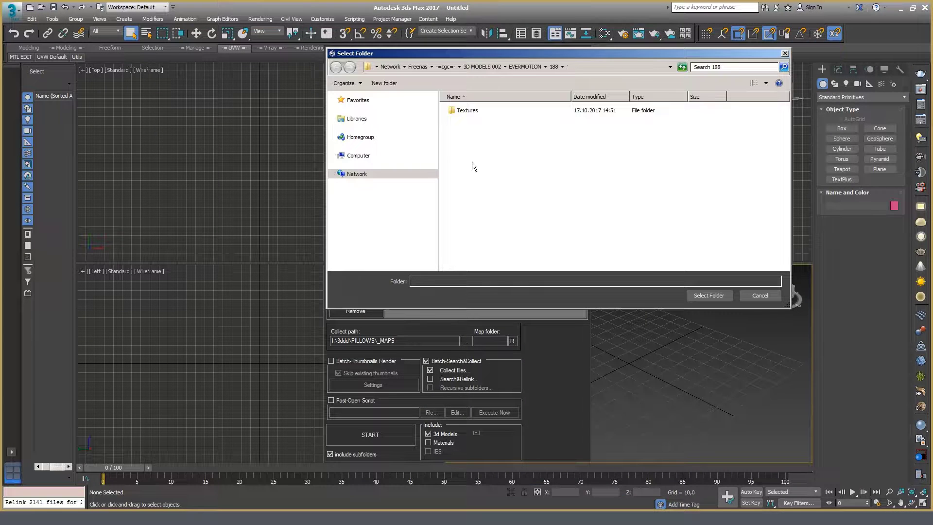
click(457, 280)
key(ctrl+v)
key(Return)
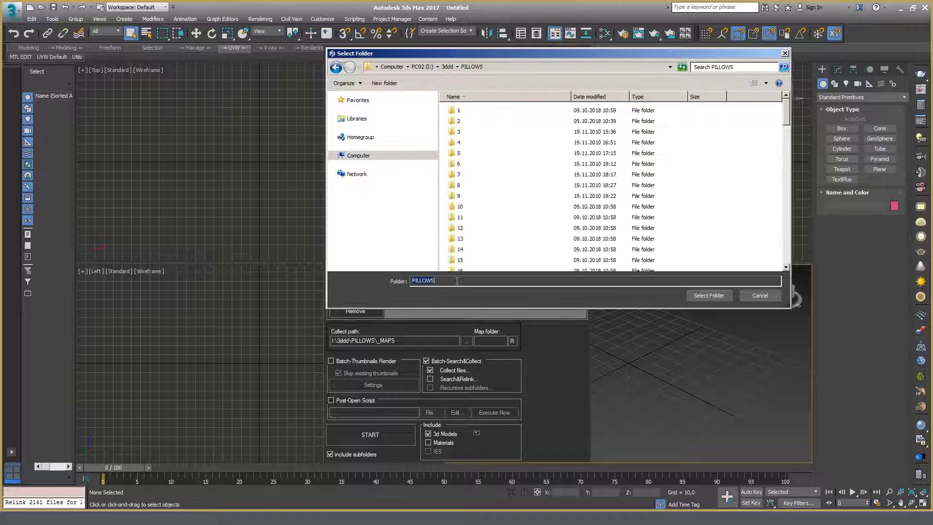
click(713, 296)
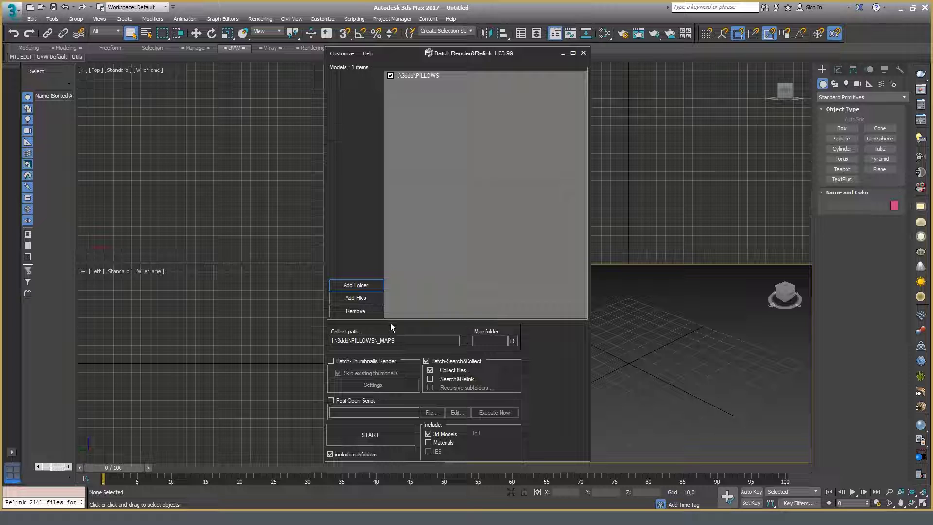
Create a new folder named _MAPS inside PILLOWS for the collected files.
click(467, 342)
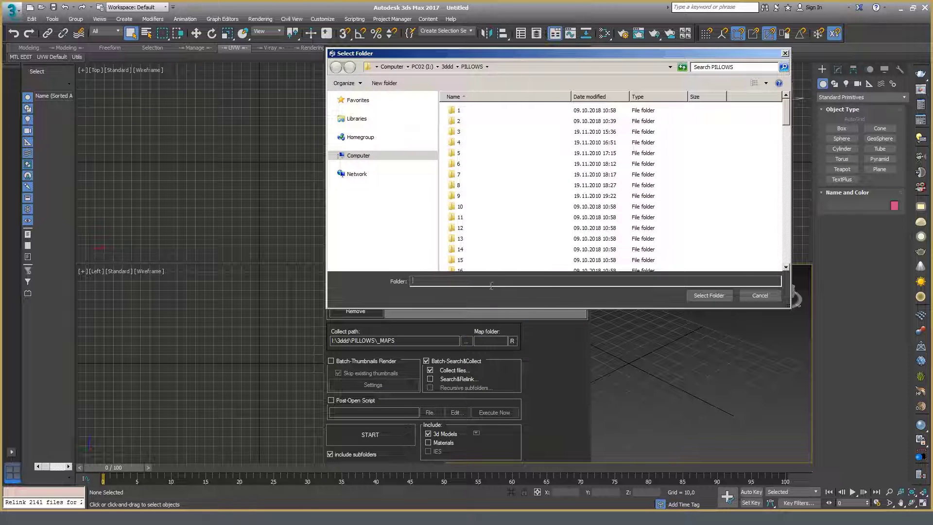
click(559, 281)
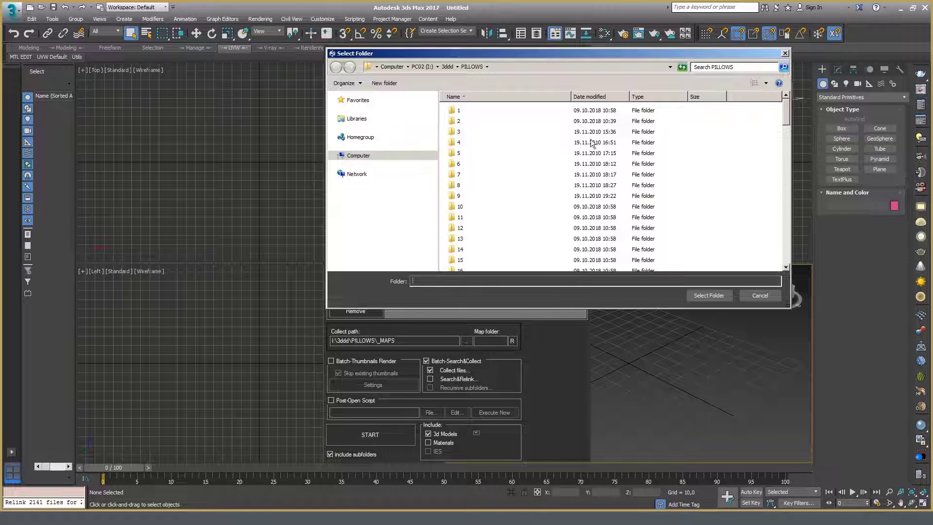
scroll(778, 119, down, 1)
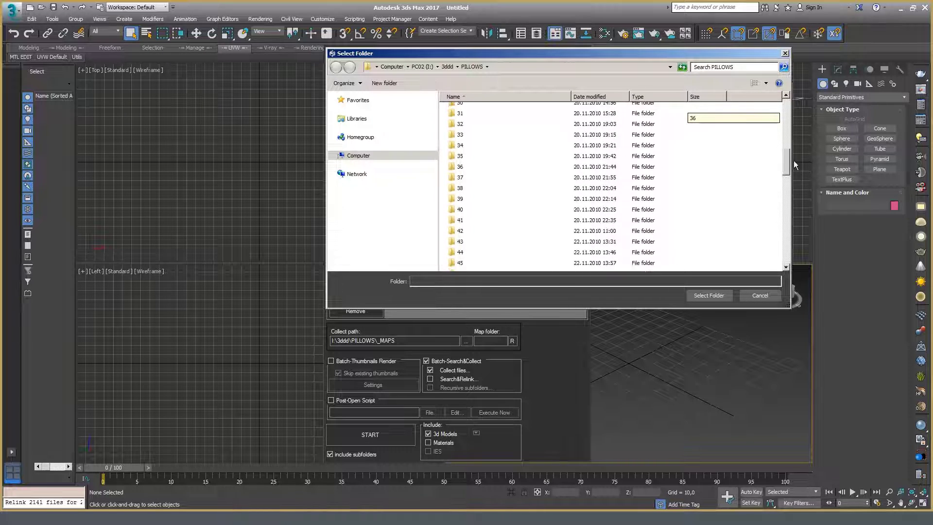
right_click(728, 185)
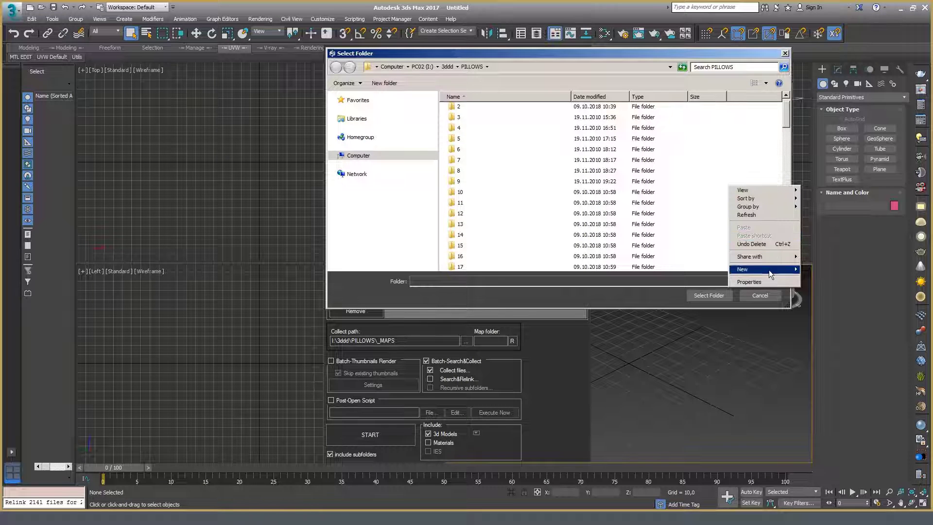
mouse_move(763, 269)
click(830, 270)
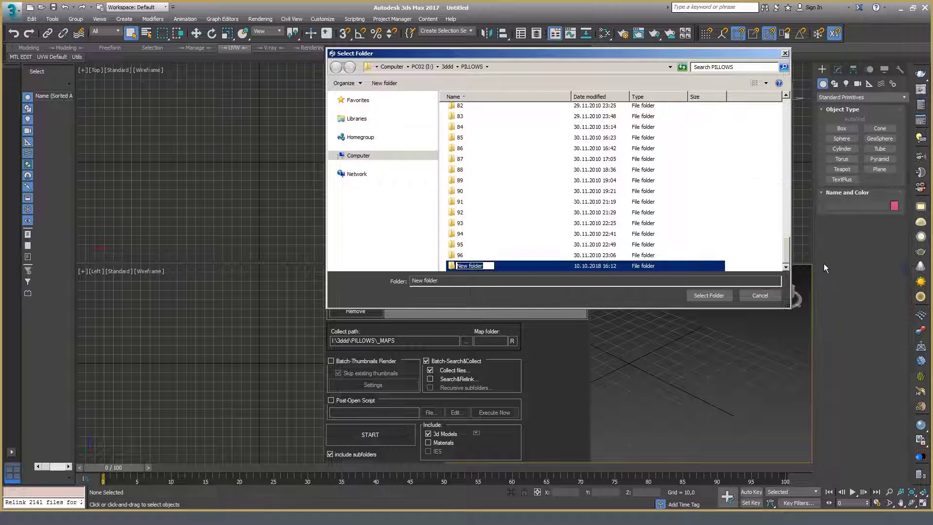
key(BackSpace)
text(_MAPS)
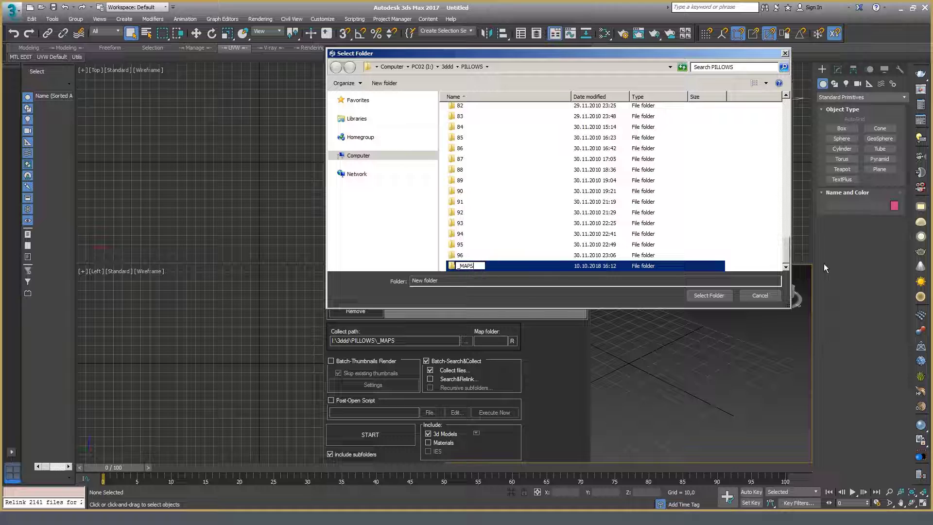
key(Return)
key(Return)
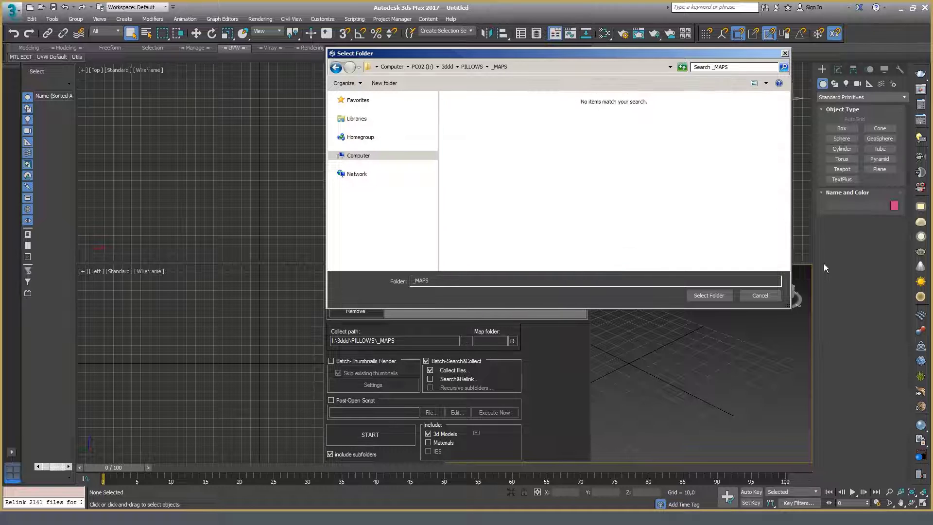
Set _MAPS as the collect path, run the batch copy-and-relink job, then bring up PILLOWS.
click(710, 295)
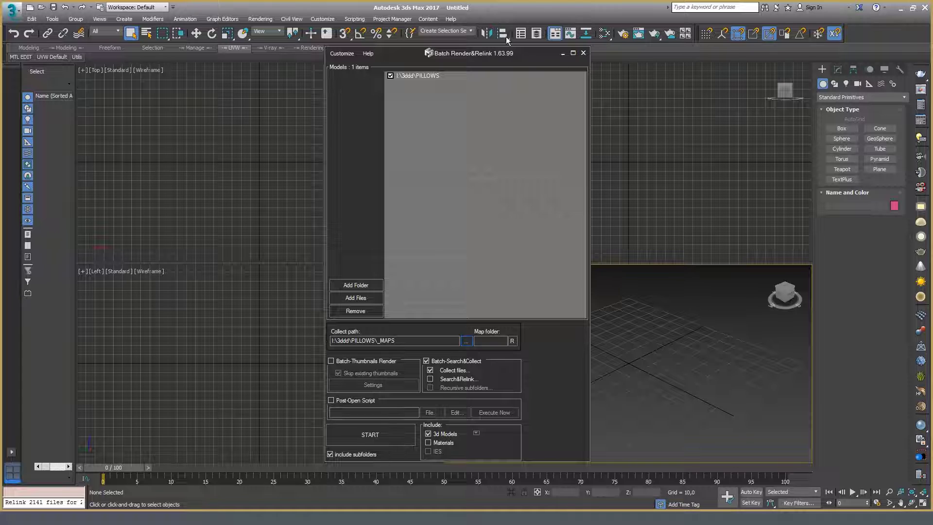
drag(520, 54, 527, 33)
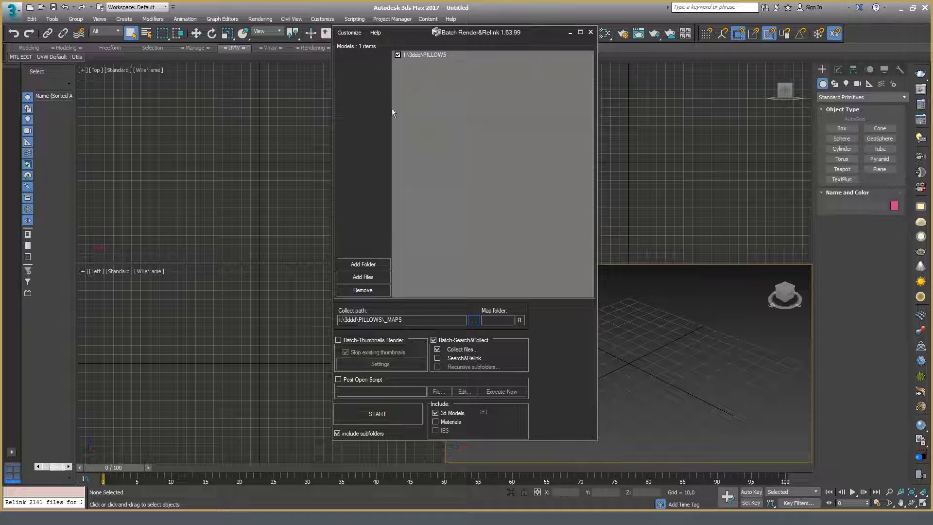
click(338, 340)
click(387, 413)
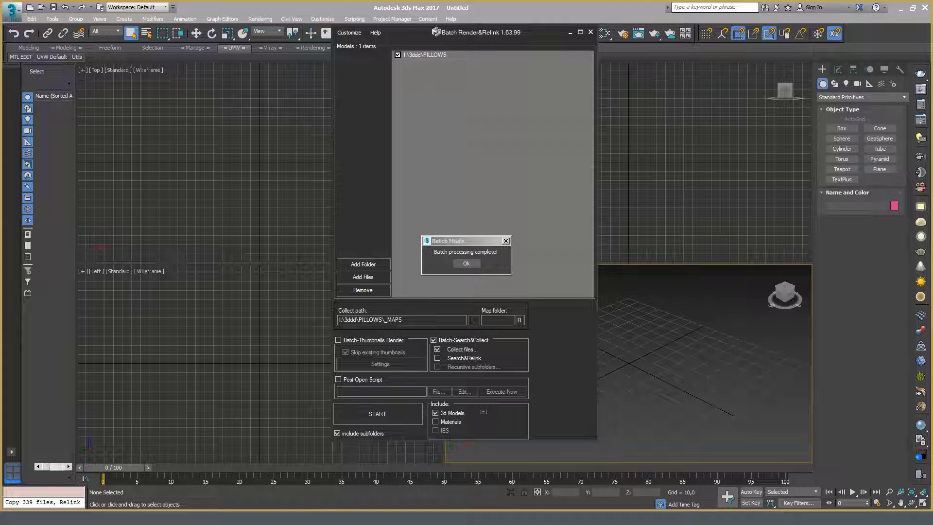
click(468, 265)
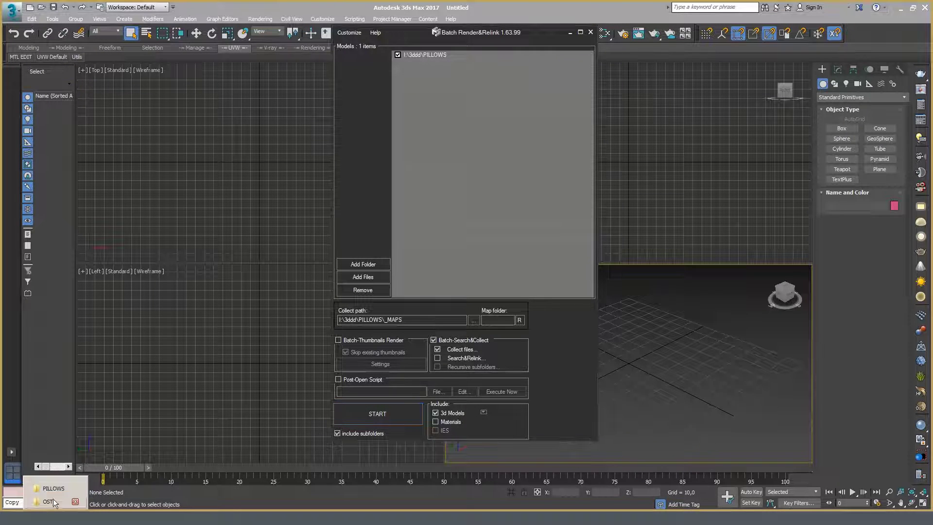
click(57, 494)
Open _MAPS and compare 5 - Copy.JPG, 5.jpg, 4.jpg, 4 - Copy.jpg, 04.jpg, and 04 - Copy.jpg.
double_click(146, 78)
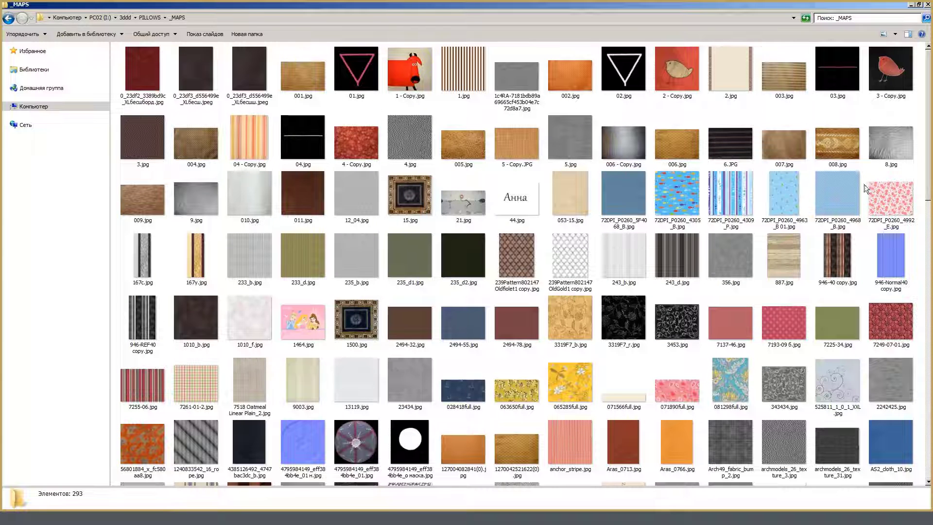
drag(928, 161, 929, 444)
scroll(863, 156, up, 15)
click(504, 151)
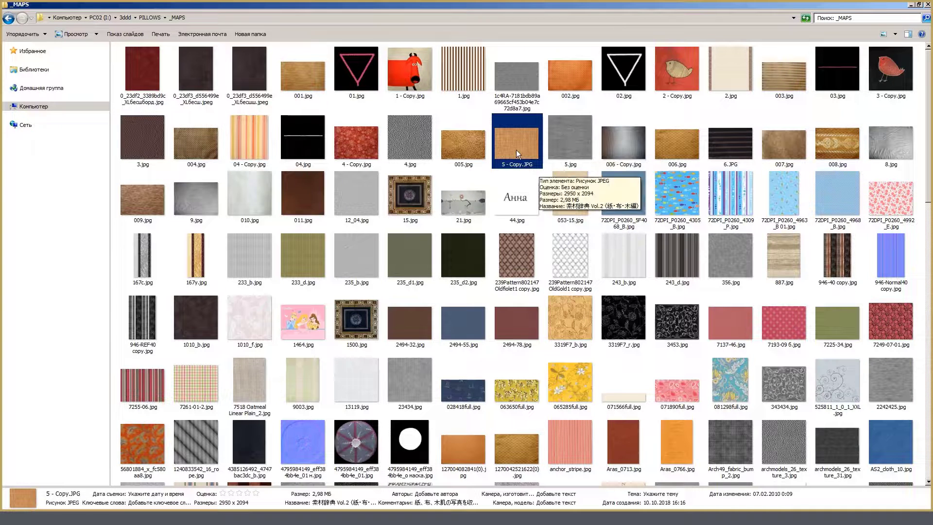
click(567, 146)
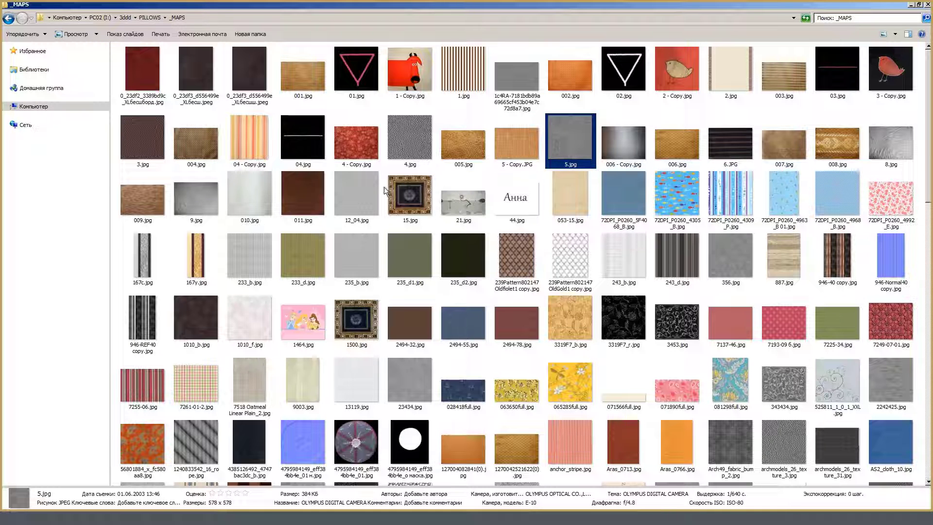
click(404, 154)
click(352, 151)
click(297, 159)
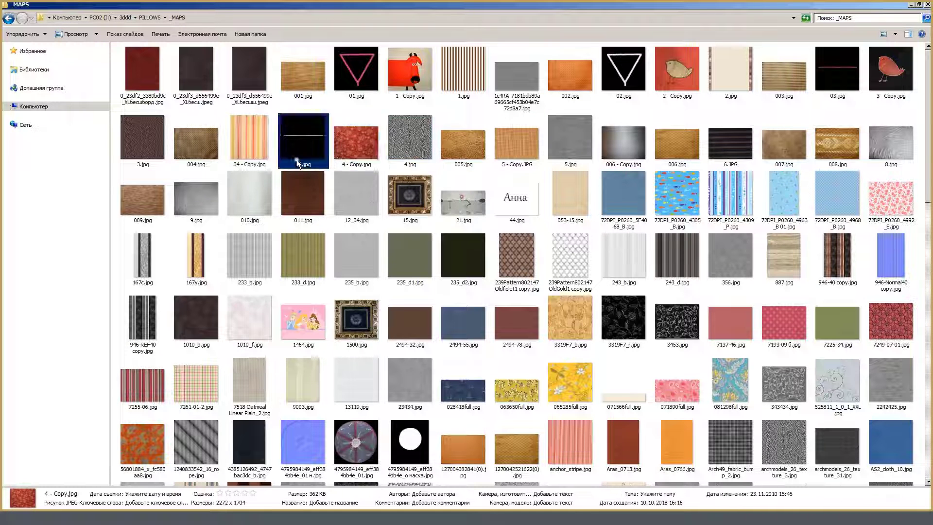
click(241, 144)
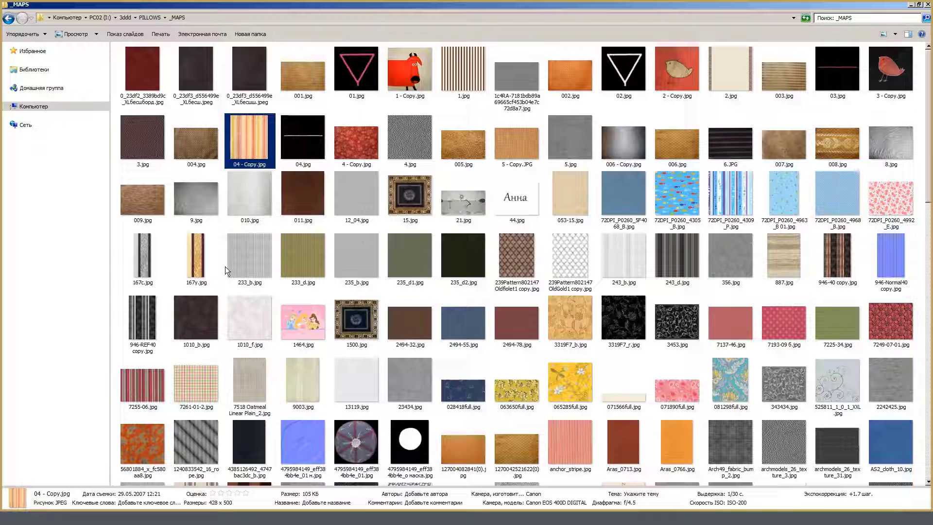